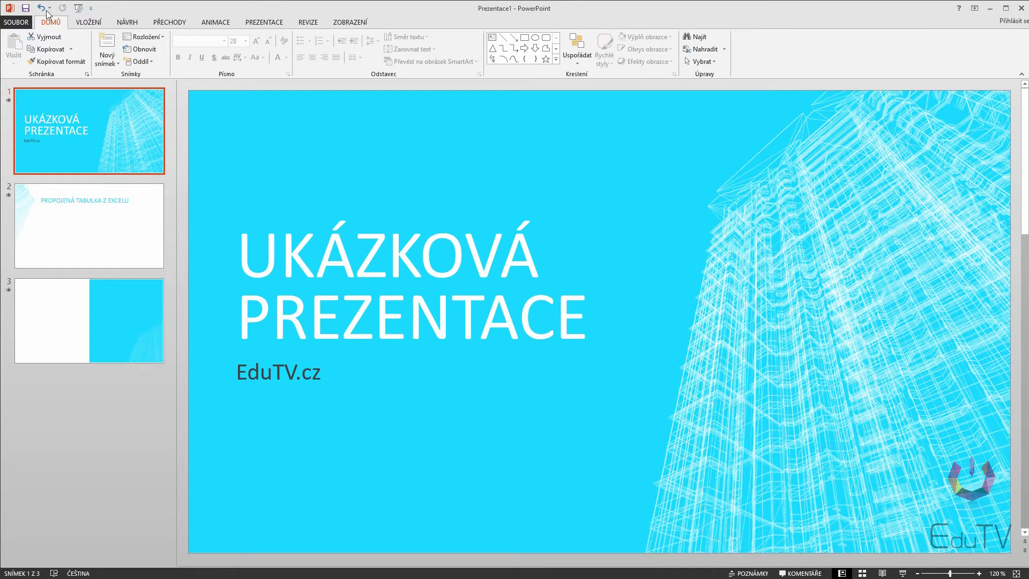
# Step: Show slide 2 of the presentation for editing
pyautogui.click(54, 220)
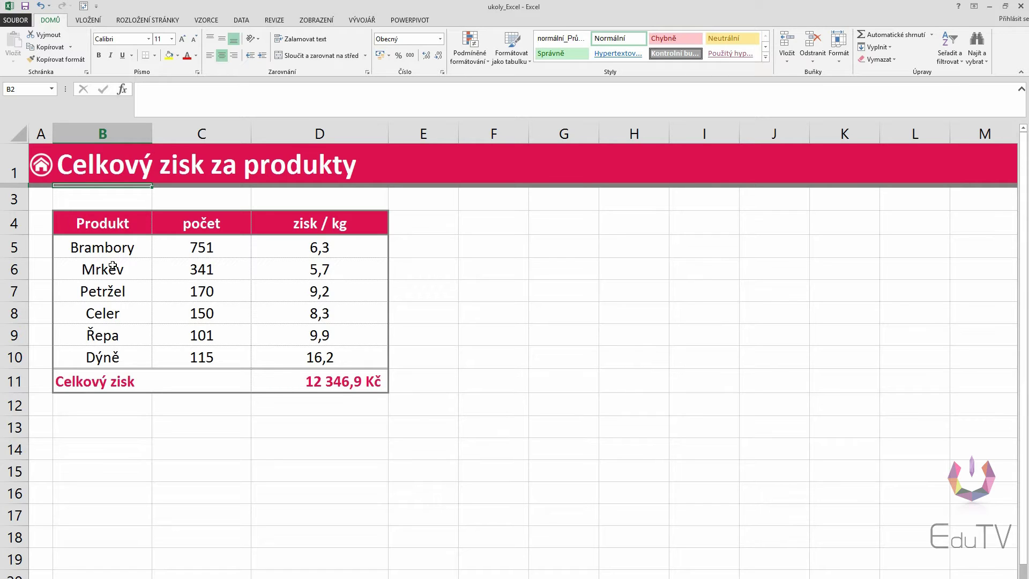
# Step: Copy the Excel range B4:D11 and switch back to PowerPoint
pyautogui.moveTo(102, 223)
pyautogui.mouseDown()
pyautogui.moveTo(312, 335)
pyautogui.moveTo(327, 379)
pyautogui.mouseUp()
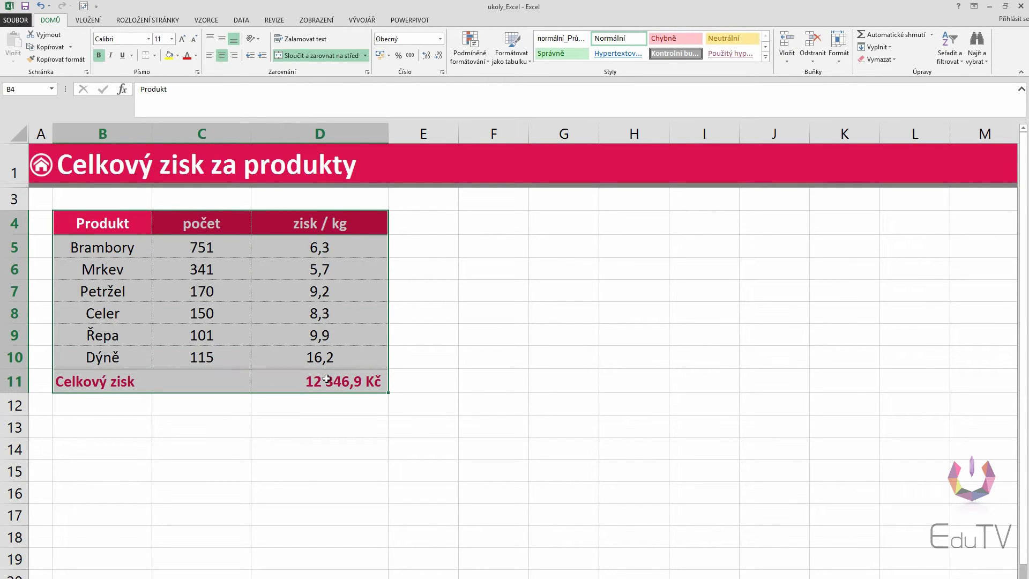
pyautogui.hotkey('ctrl', 'c')
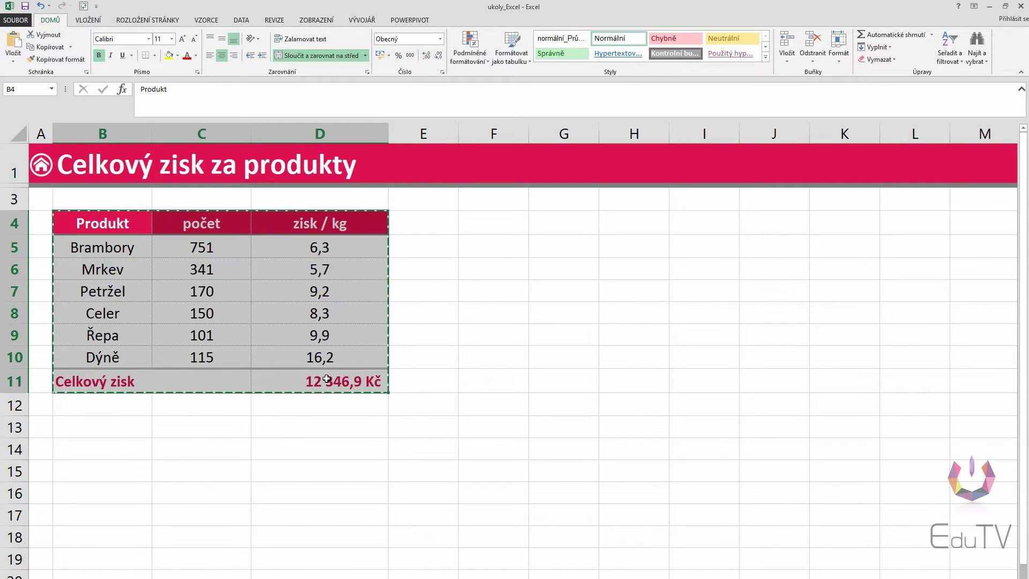
pyautogui.hotkey('alt', 'Tab')
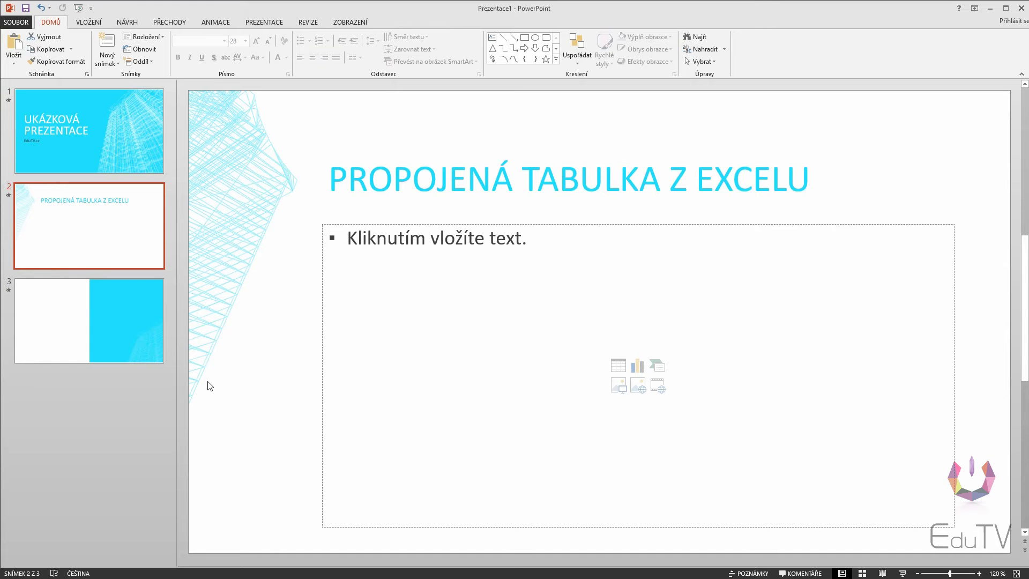
pyautogui.click(398, 251)
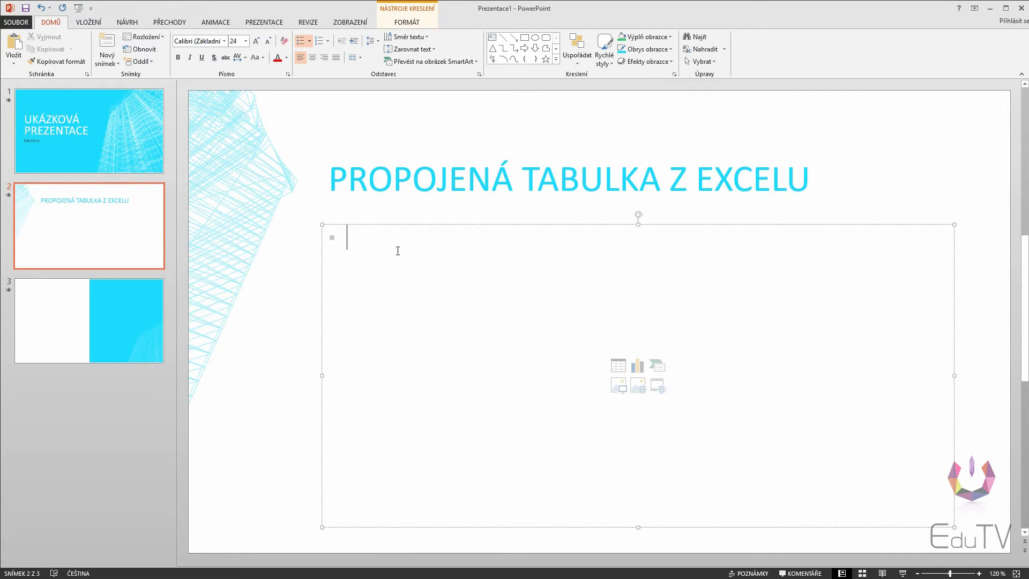
pyautogui.rightClick(358, 248)
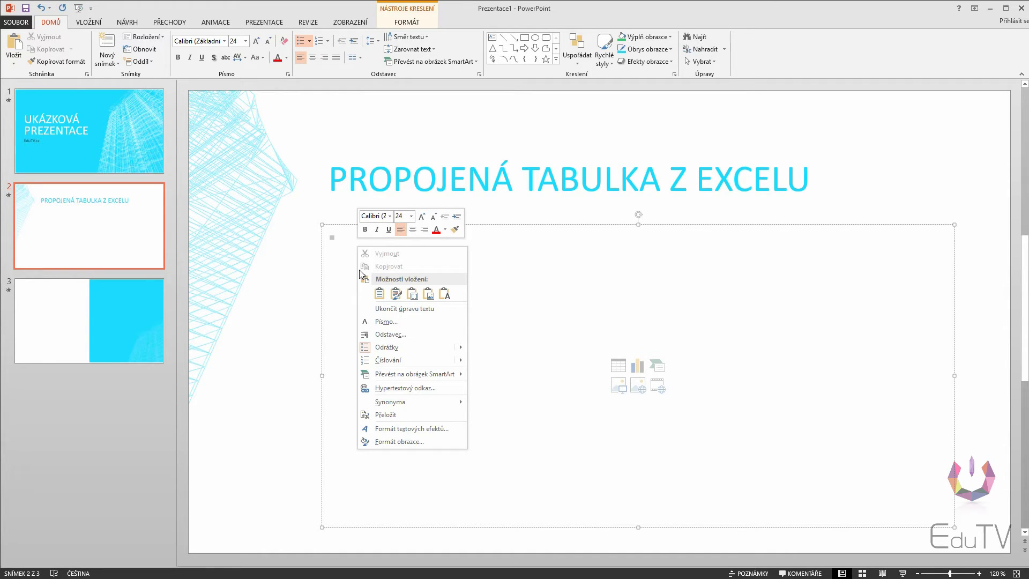
pyautogui.click(379, 294)
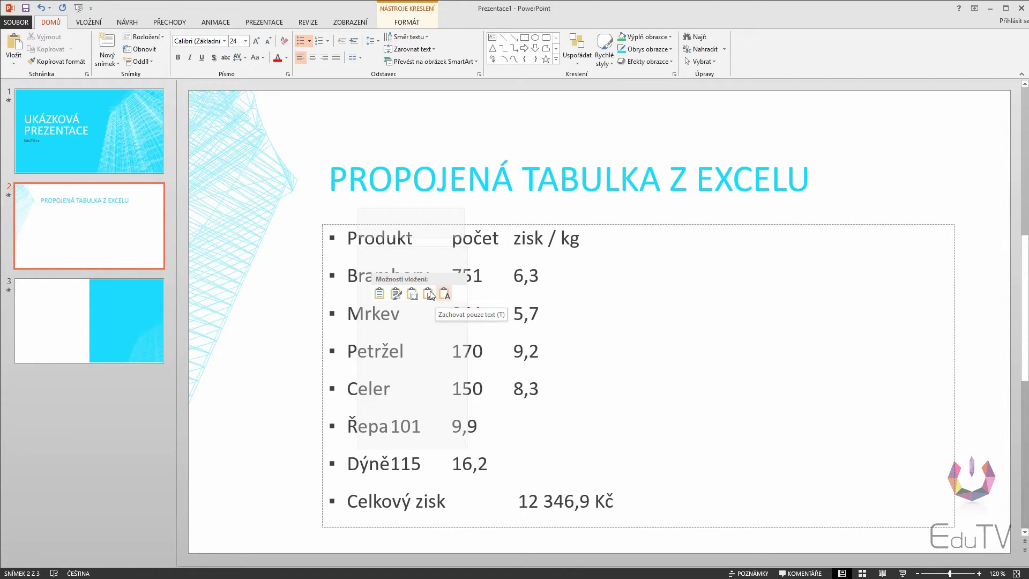
pyautogui.click(348, 281)
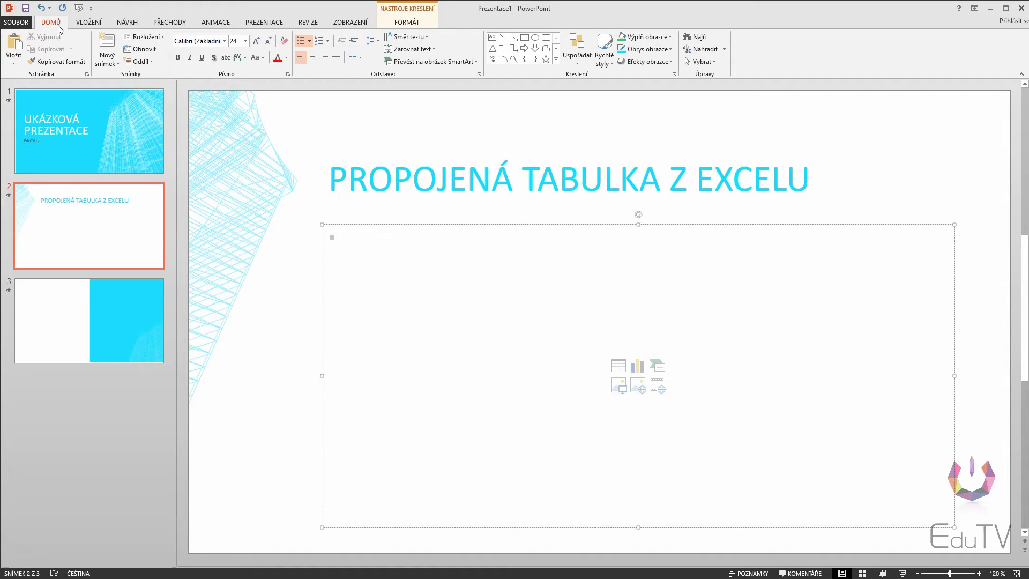
# Step: Paste-link the table as an Excel Worksheet Object via Paste Special, then enlarge it and shift it right
pyautogui.click(13, 68)
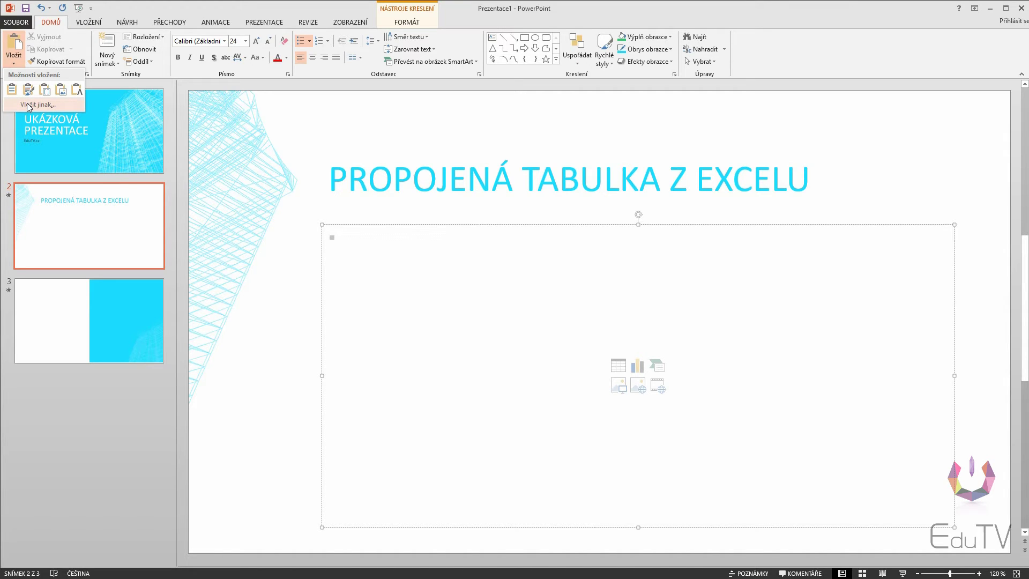
pyautogui.click(27, 102)
pyautogui.moveTo(428, 217); pyautogui.dragTo(399, 235)
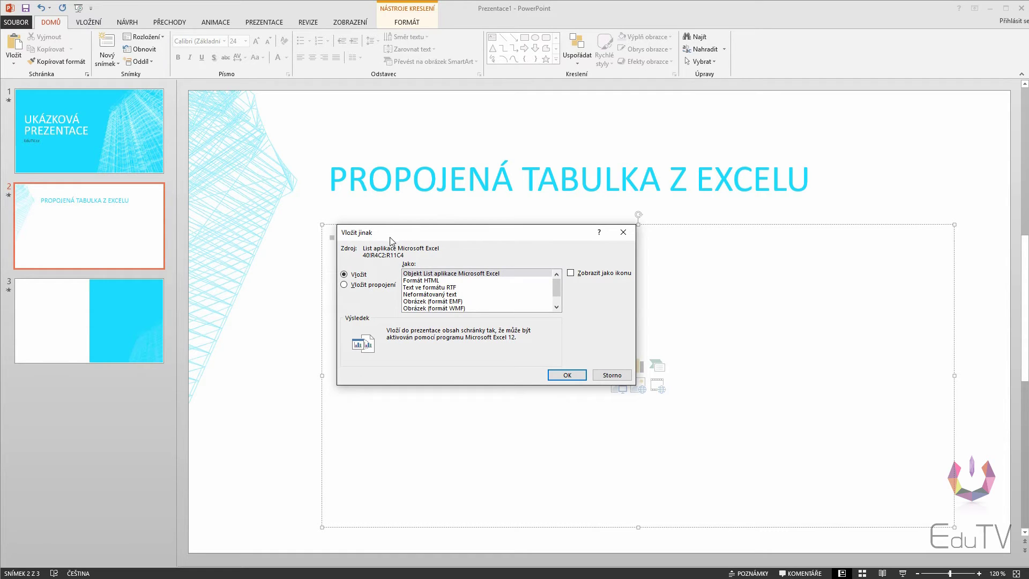
pyautogui.click(359, 288)
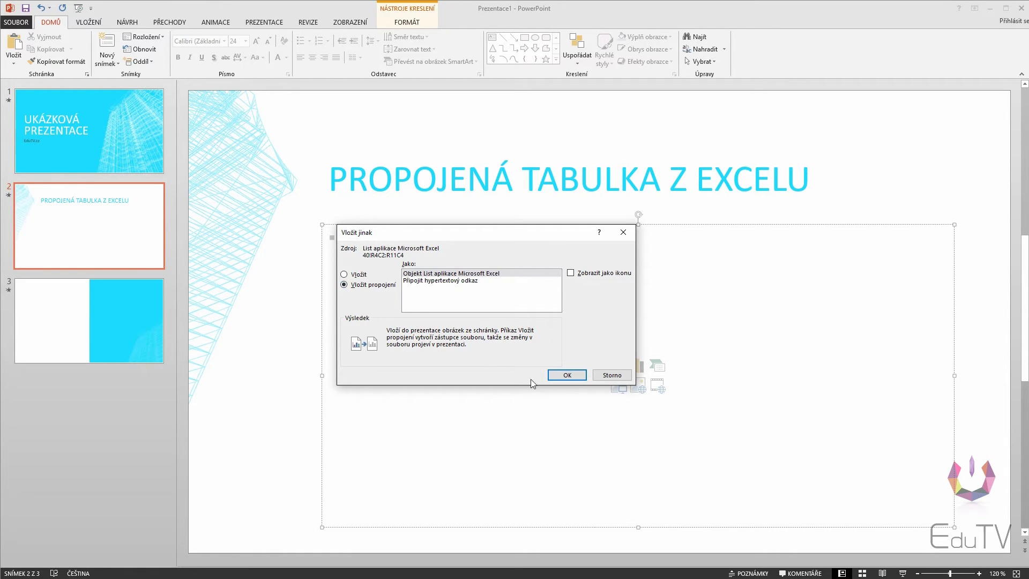
pyautogui.click(562, 377)
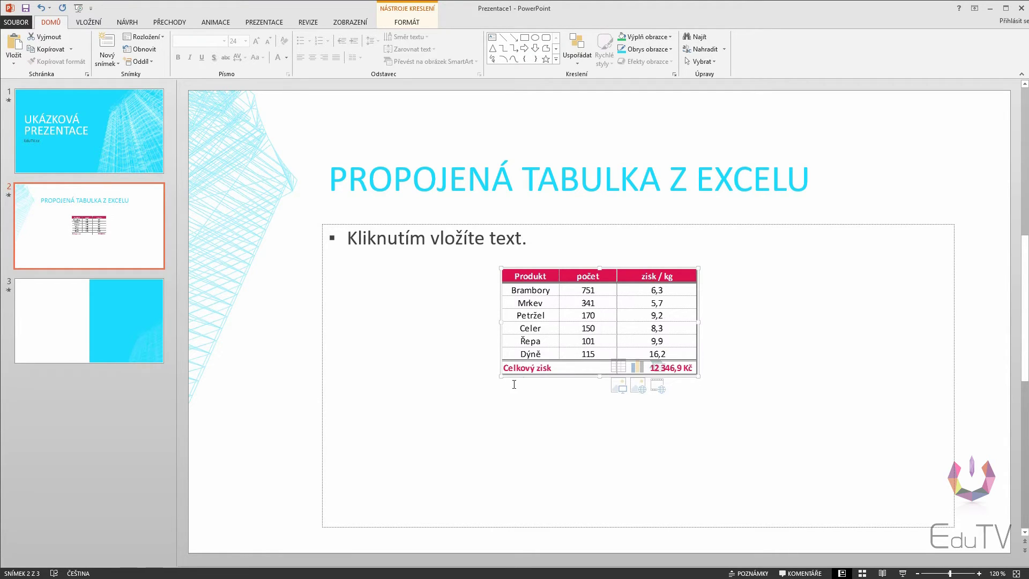
pyautogui.moveTo(500, 376); pyautogui.dragTo(348, 465)
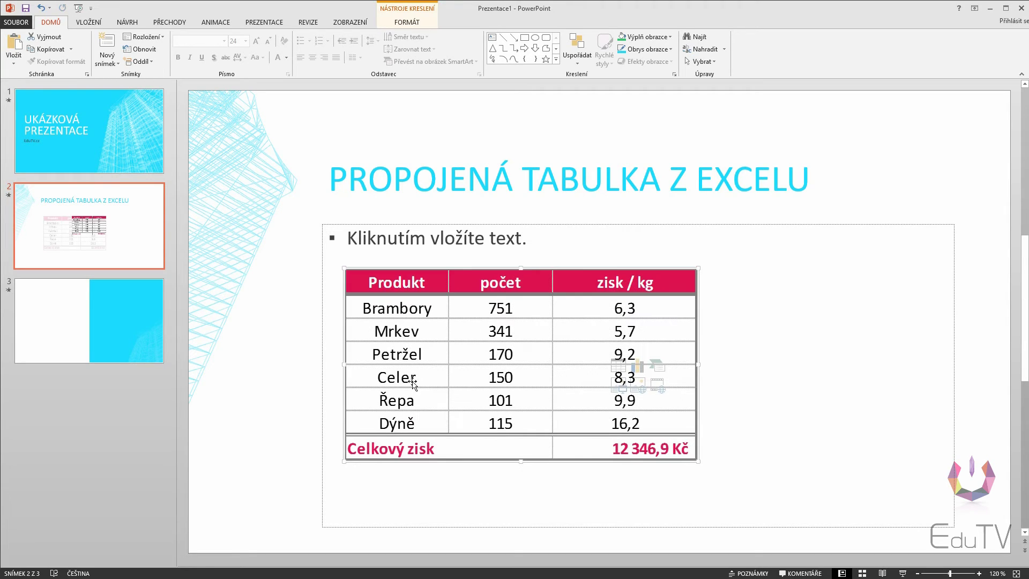
pyautogui.moveTo(579, 274); pyautogui.dragTo(608, 275)
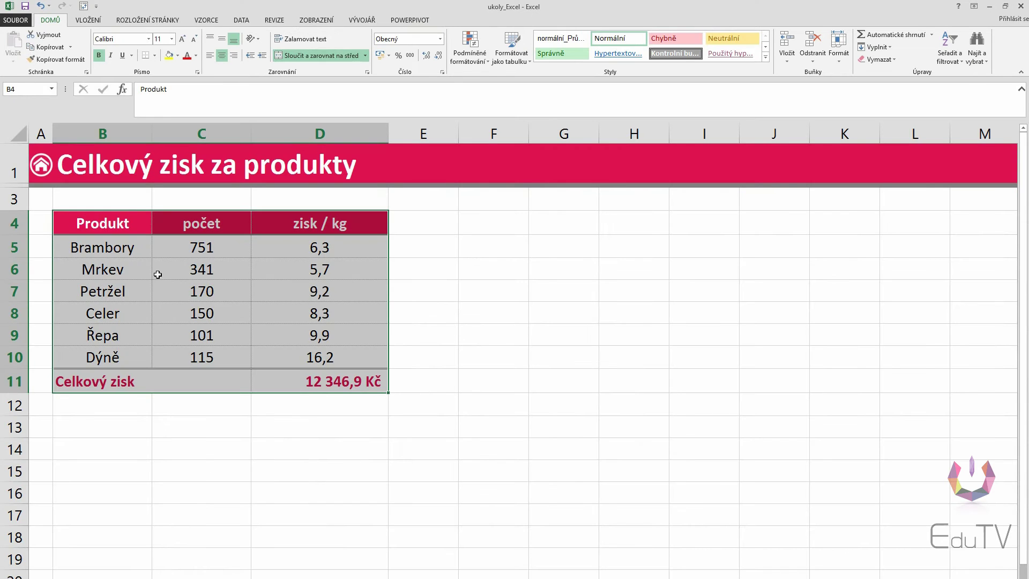
# Step: Change the Brambory count to 999 in Excel, check the slide, then return to the workbook
pyautogui.click(174, 251)
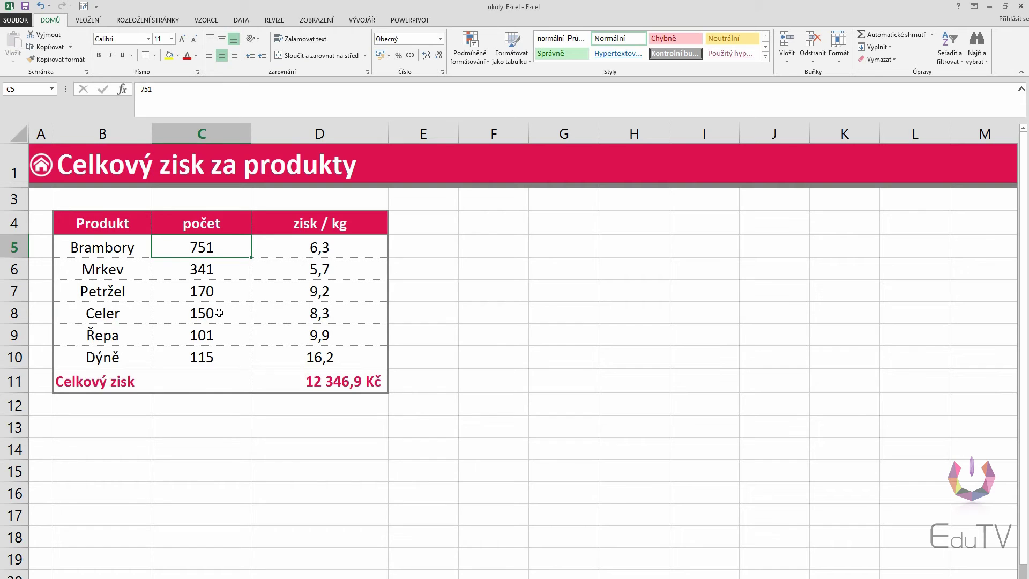
pyautogui.write('999')
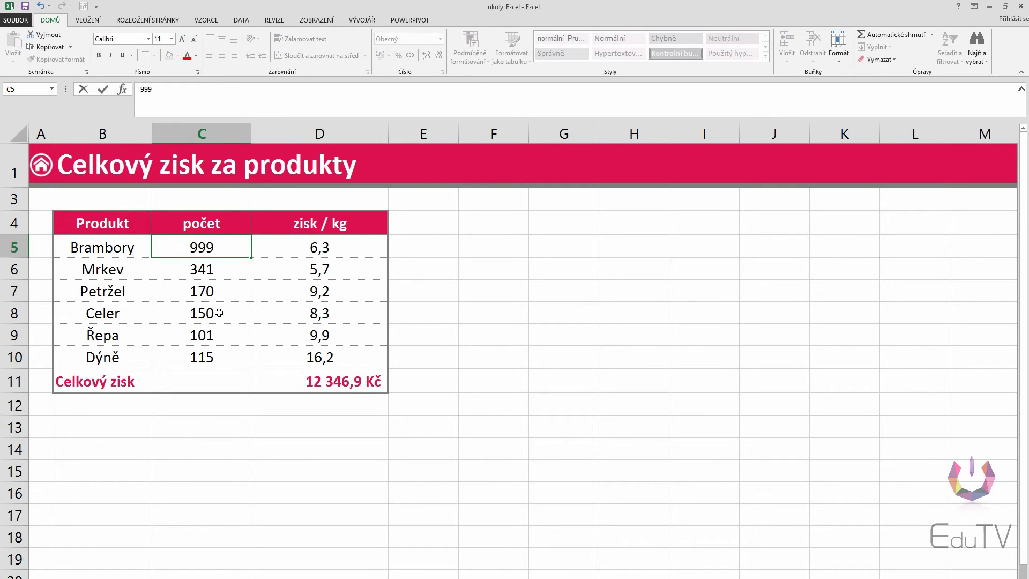
pyautogui.press('Return')
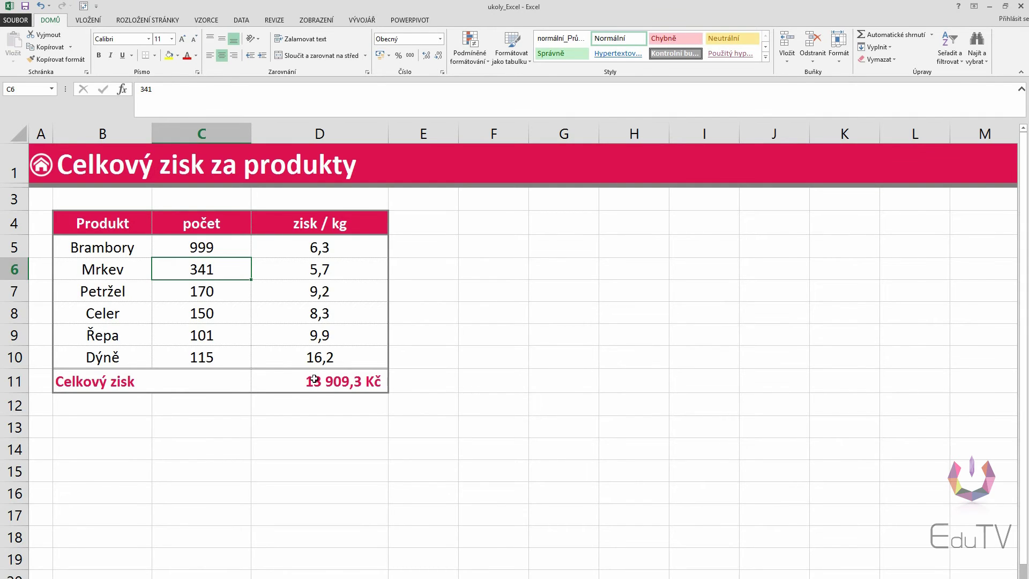
pyautogui.hotkey('alt', 'Tab')
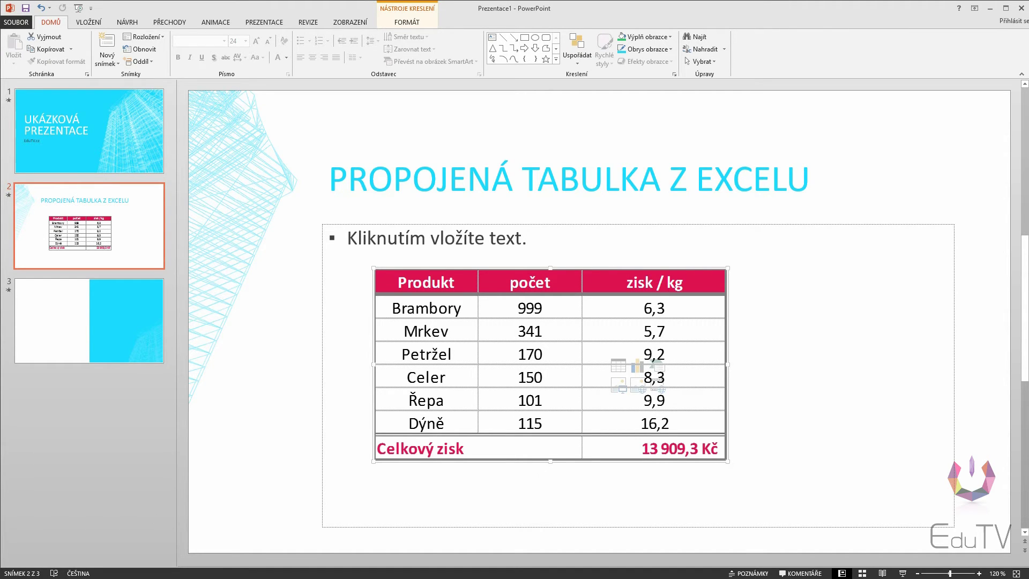
pyautogui.click(160, 558)
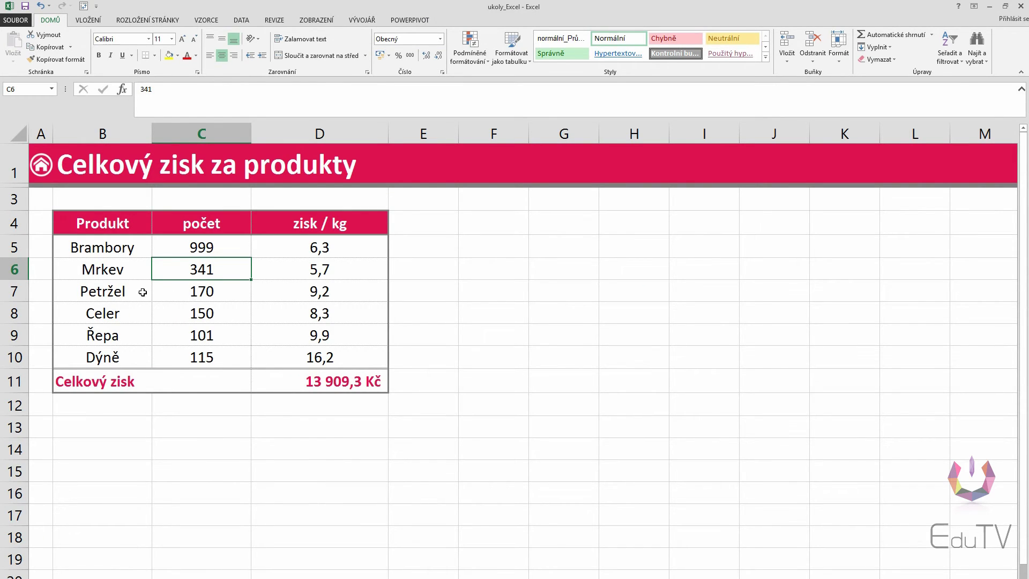
# Step: Rename the product in cell B10 from Dýně to Lilek and return to PowerPoint
pyautogui.click(109, 358)
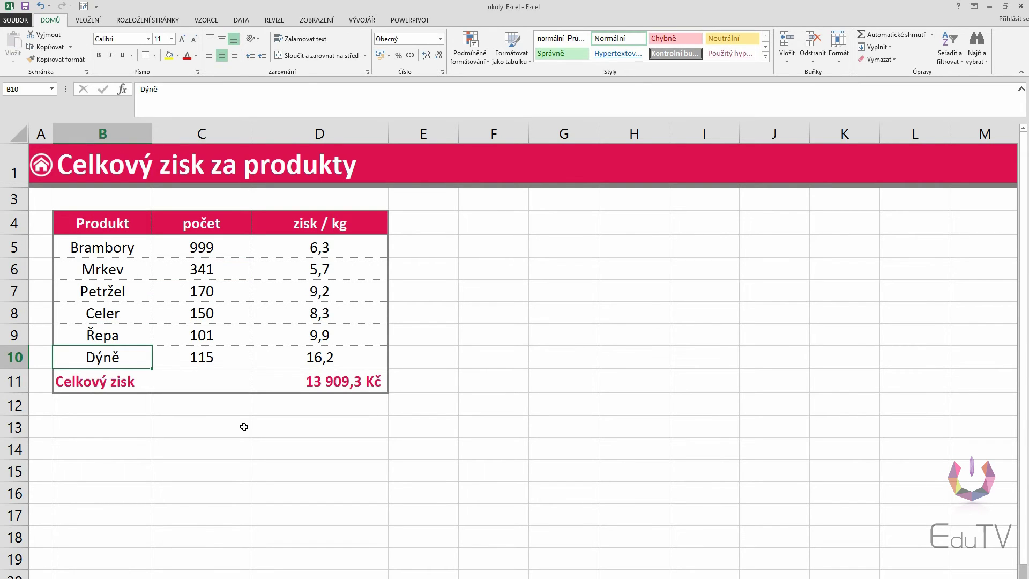
pyautogui.write('Lile')
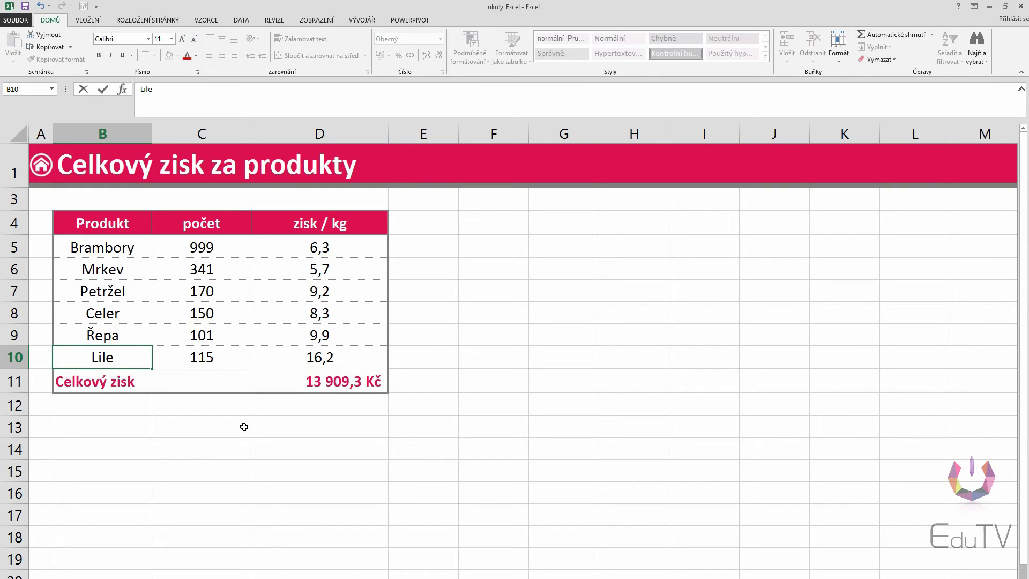
pyautogui.write('k')
pyautogui.press('Return')
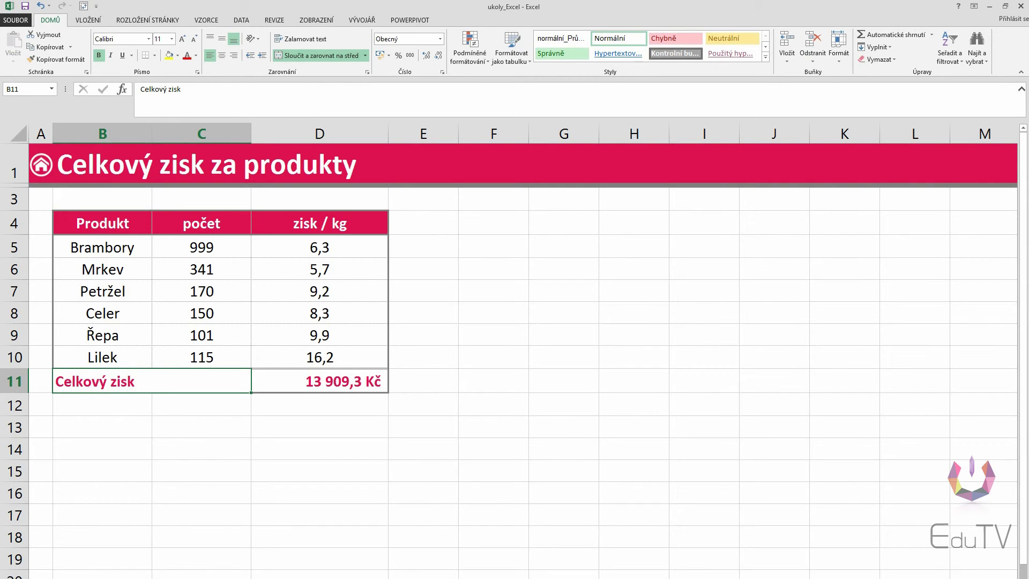
pyautogui.hotkey('alt', 'Tab')
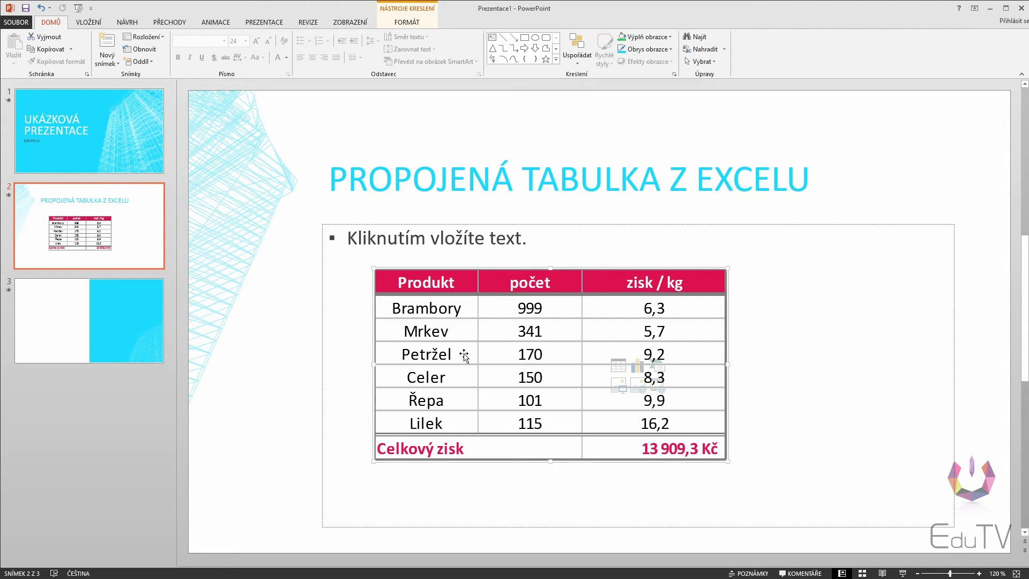
# Step: Update the linked table on slide 2 with Aktualizovat propojení so it lists Lilek, then deselect it
pyautogui.rightClick(465, 356)
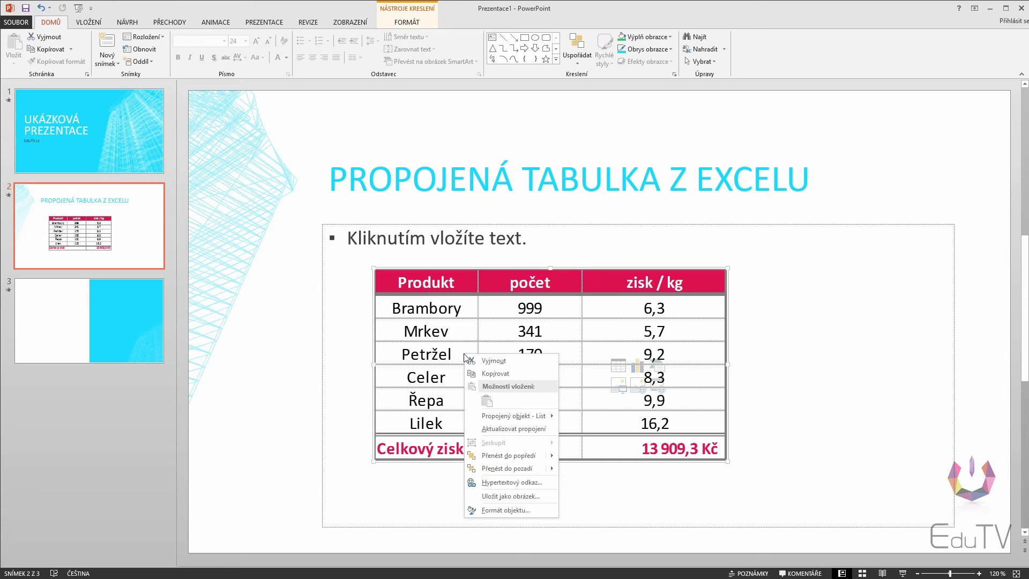
pyautogui.click(494, 430)
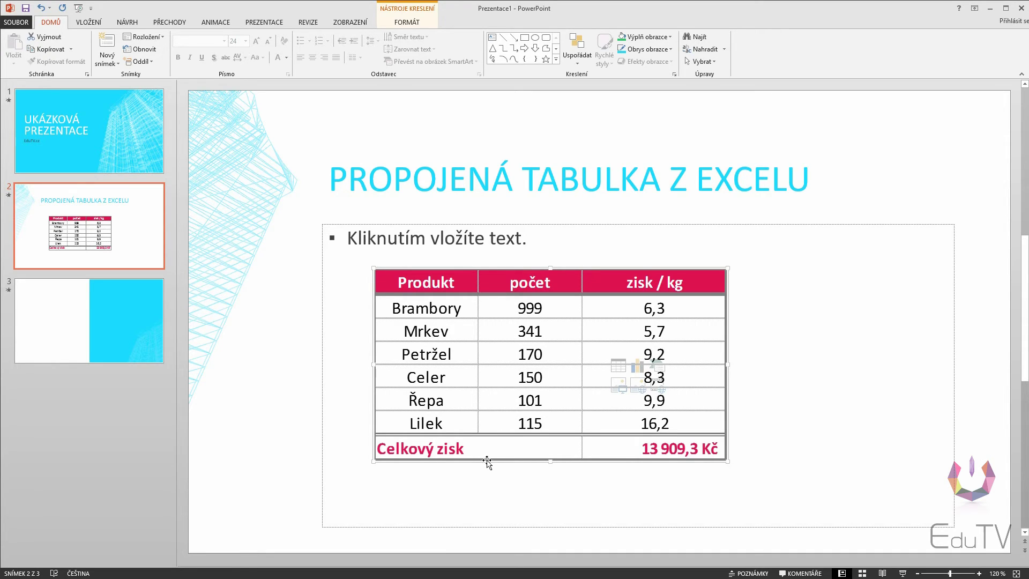
pyautogui.click(326, 381)
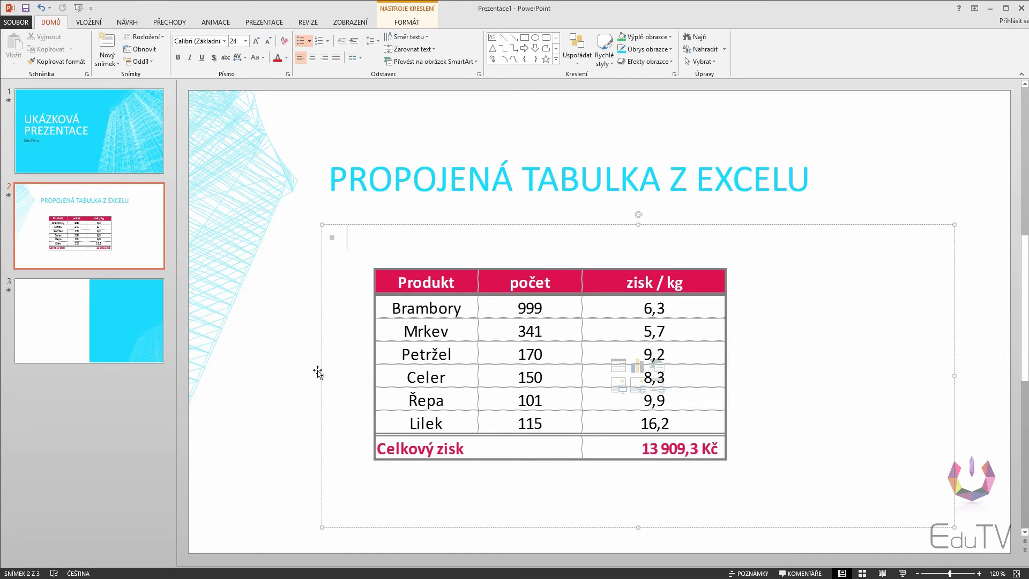
pyautogui.click(245, 252)
pyautogui.click(20, 21)
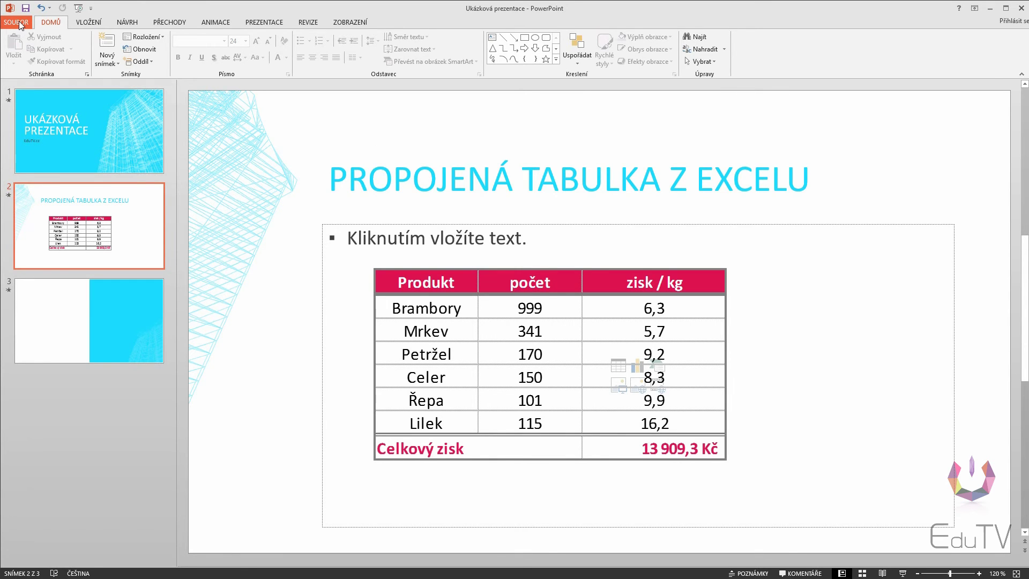
# Step: Update the ukoly_Excel.xlsx link in Upravit odkazy na soubory, keeping automatic updating, and close the window
pyautogui.click(20, 23)
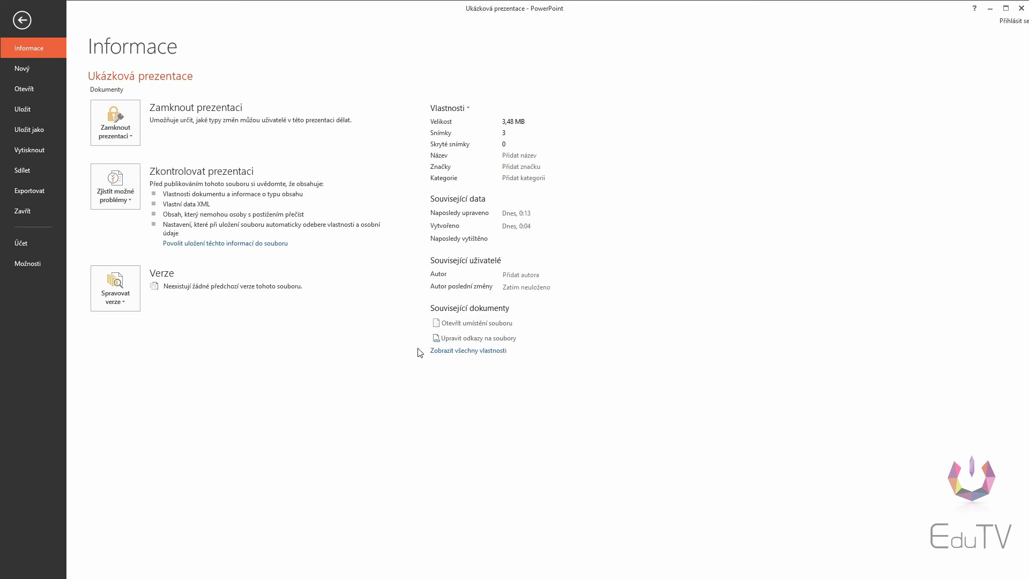
pyautogui.click(462, 340)
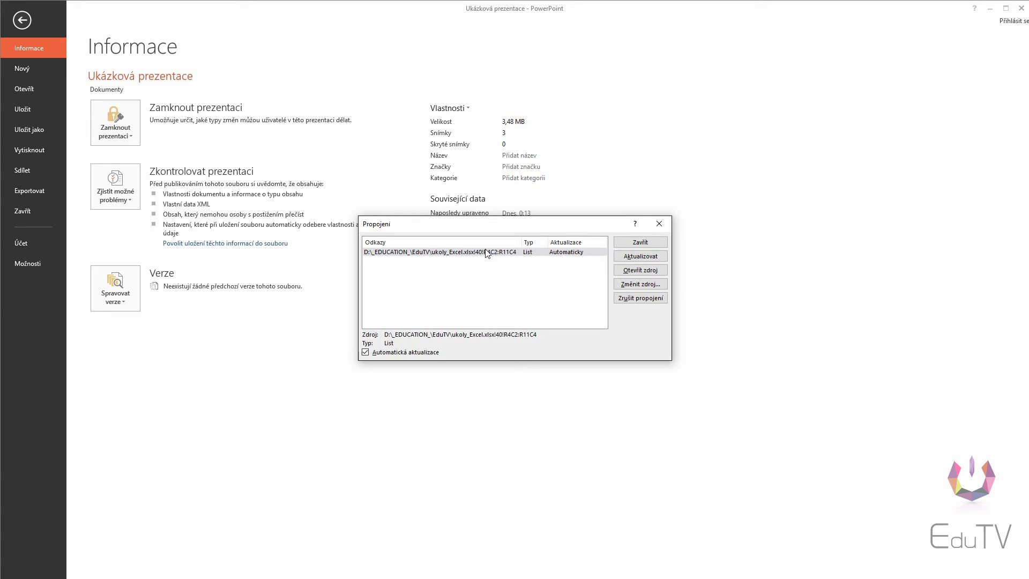
pyautogui.click(567, 255)
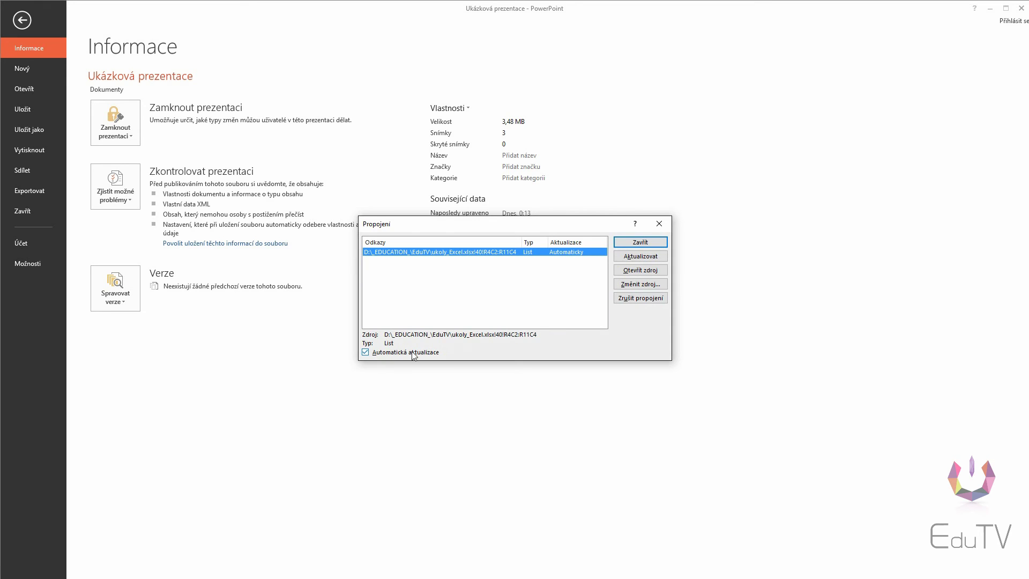
pyautogui.click(645, 257)
pyautogui.click(644, 243)
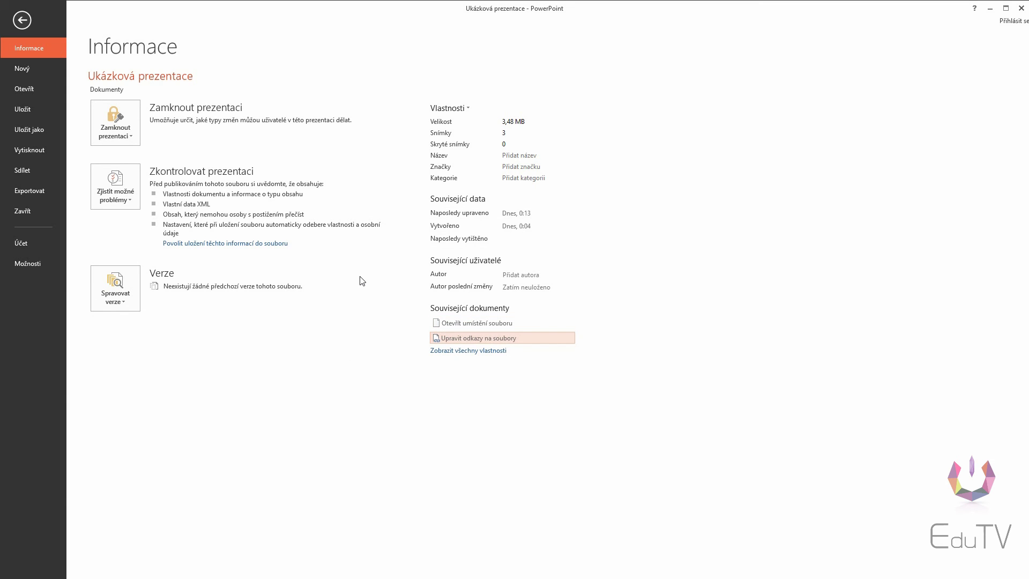
pyautogui.click(30, 25)
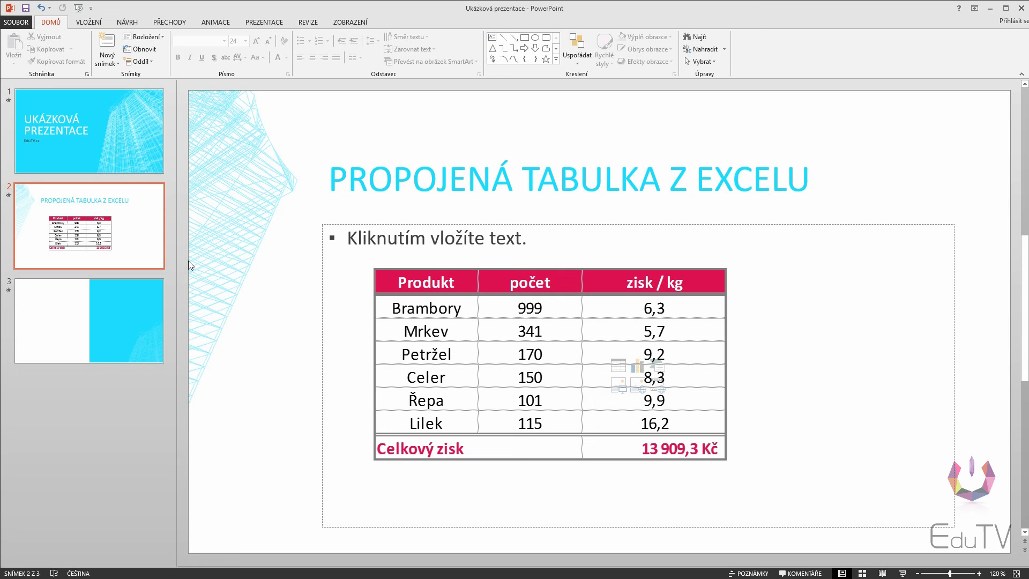
pyautogui.click(346, 311)
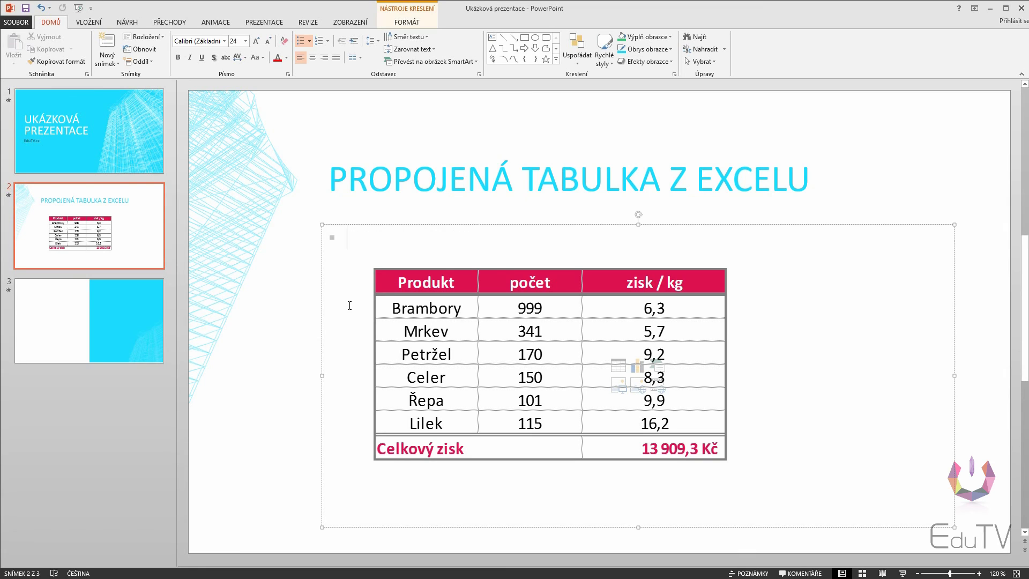
pyautogui.click(299, 323)
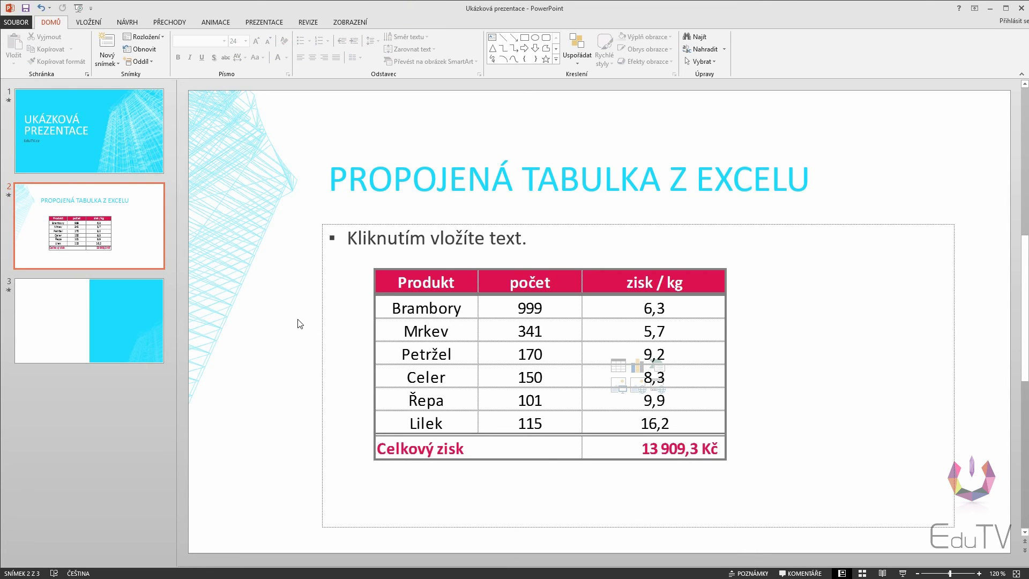